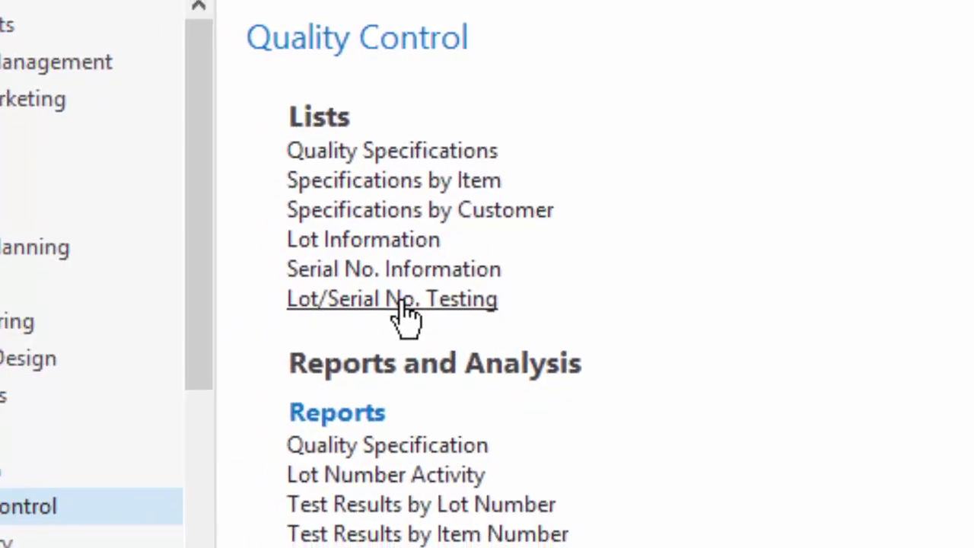
Create a new lot/serial number quality test for item 2050 with an automatically assigned test number
click(346, 329)
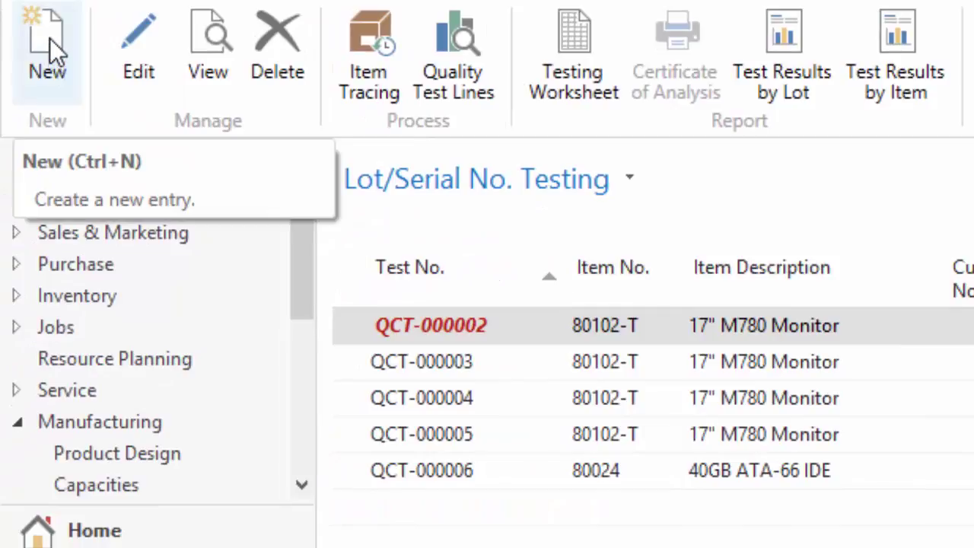
click(50, 38)
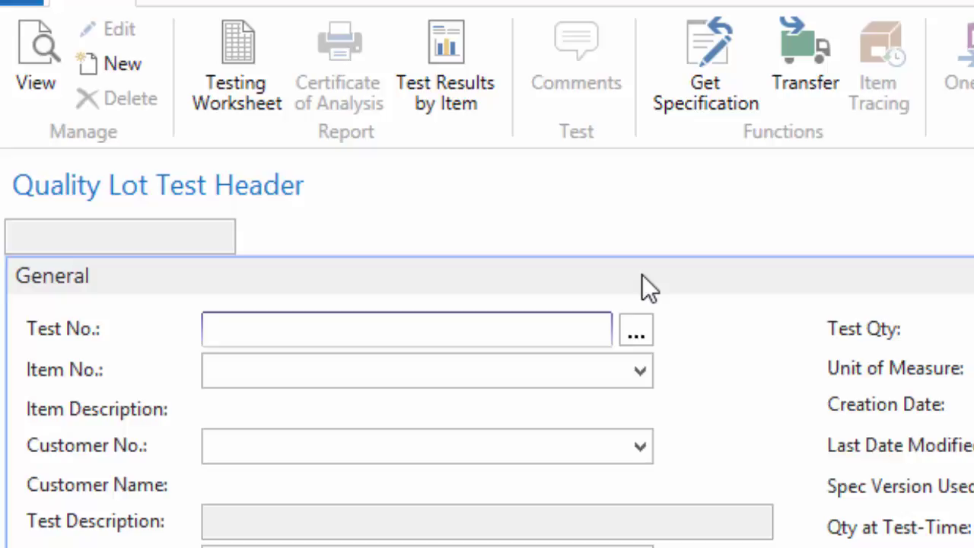
key(Tab)
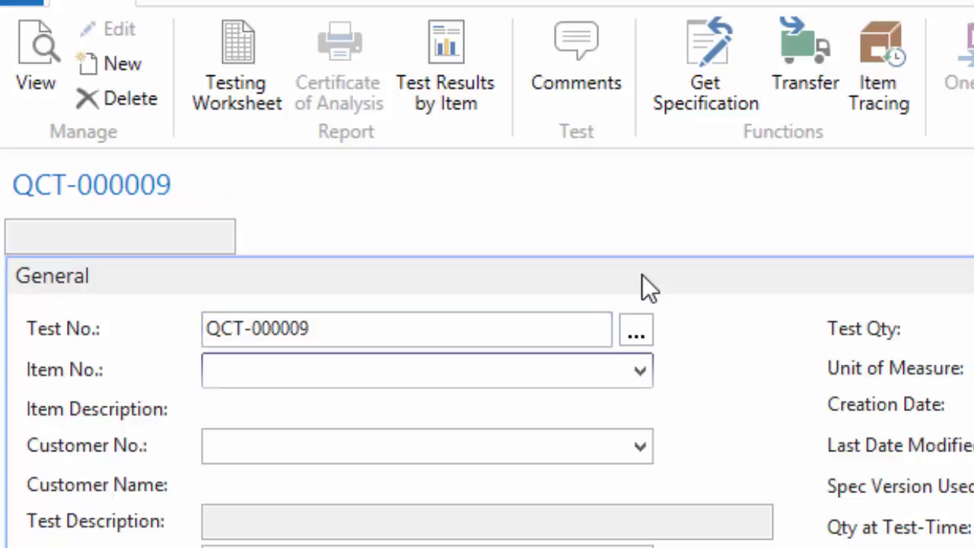
text(2050)
key(Tab)
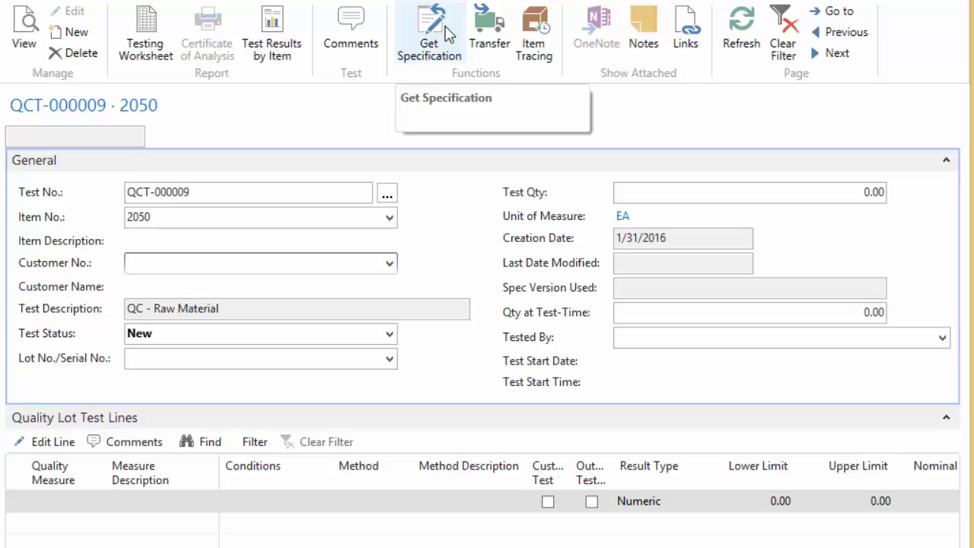
Get all specifications for the item into the quality lot test lines, including the non-mandatory ones
click(448, 33)
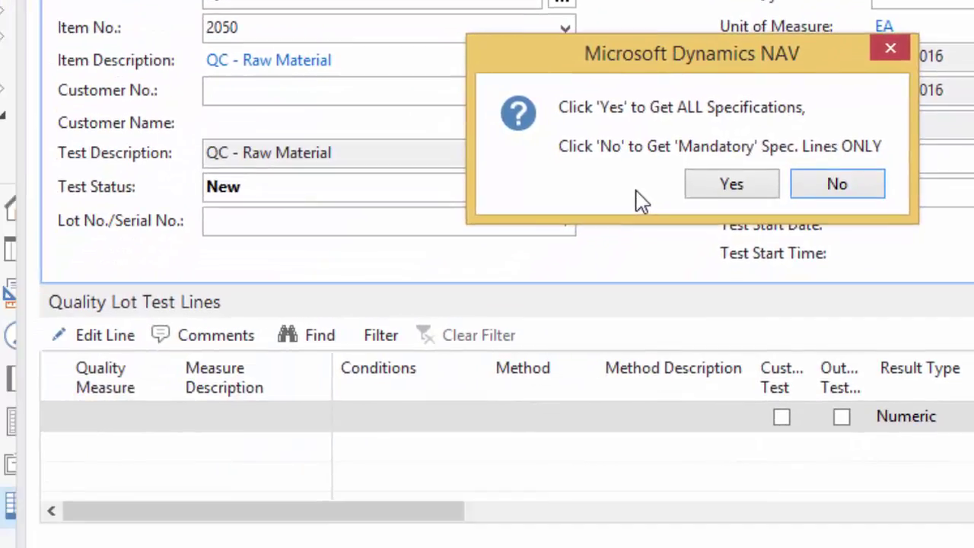
click(727, 190)
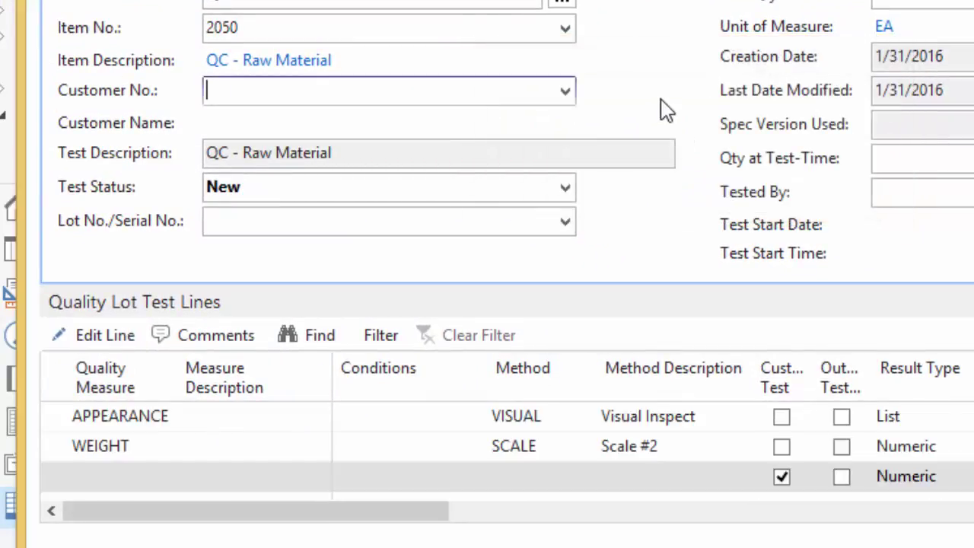
click(525, 426)
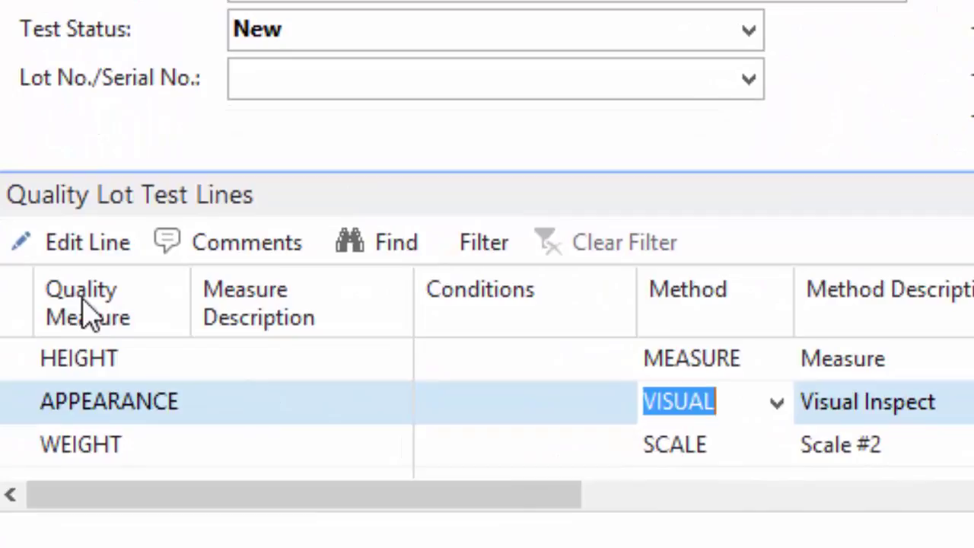
mouse_move(119, 414)
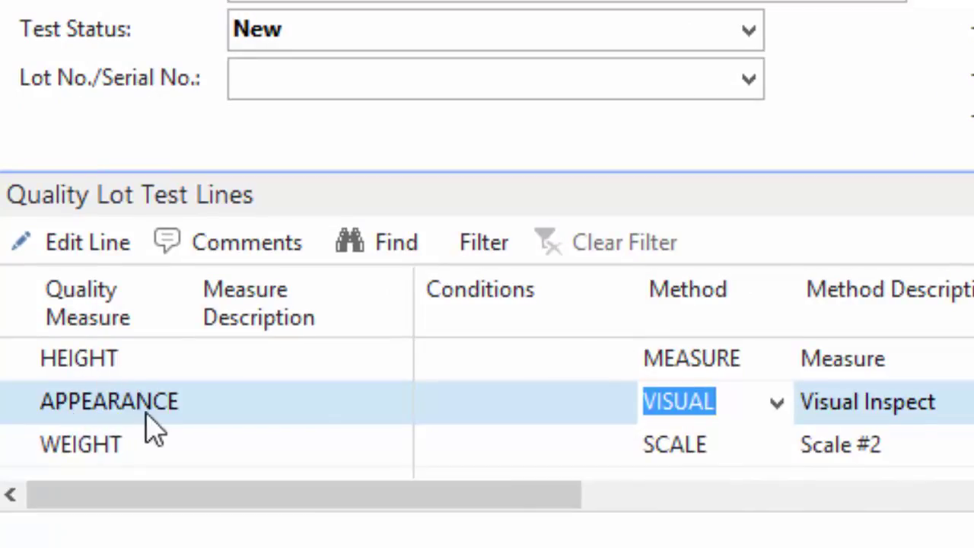
mouse_move(171, 460)
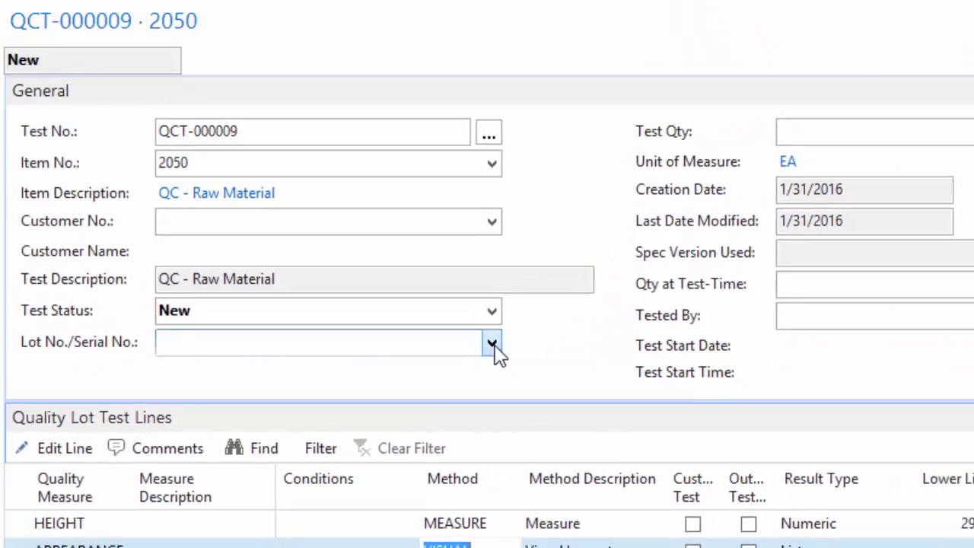
Assign lot LOT0010 to the quality test
click(492, 345)
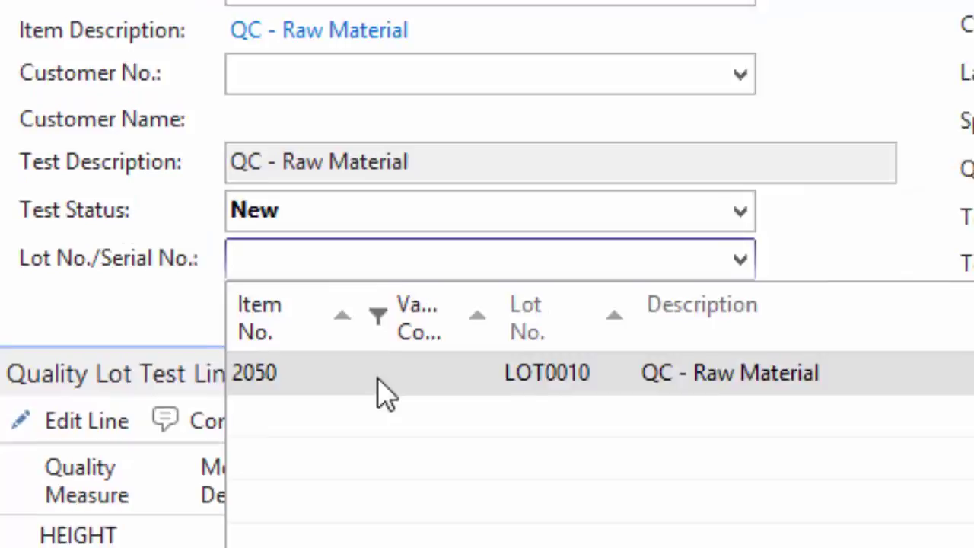
click(404, 385)
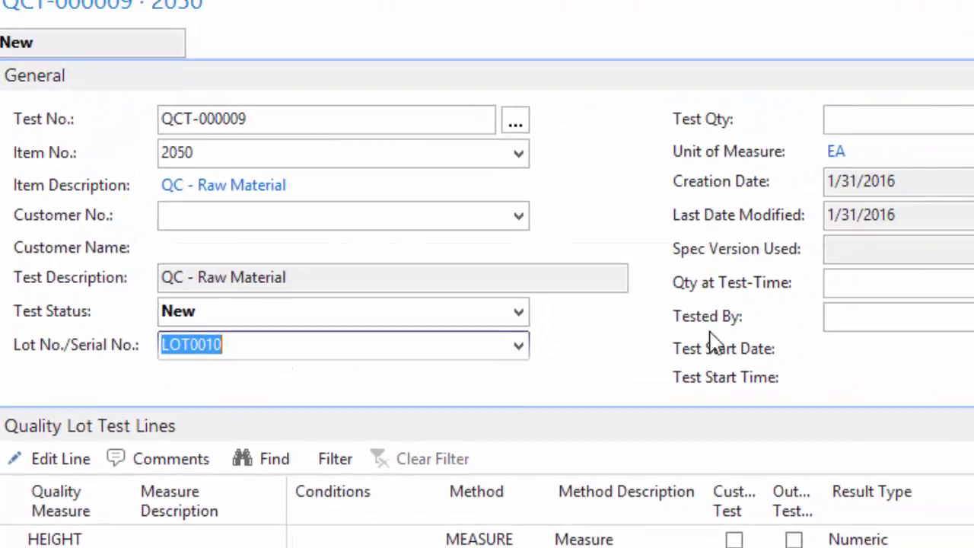
key(Tab)
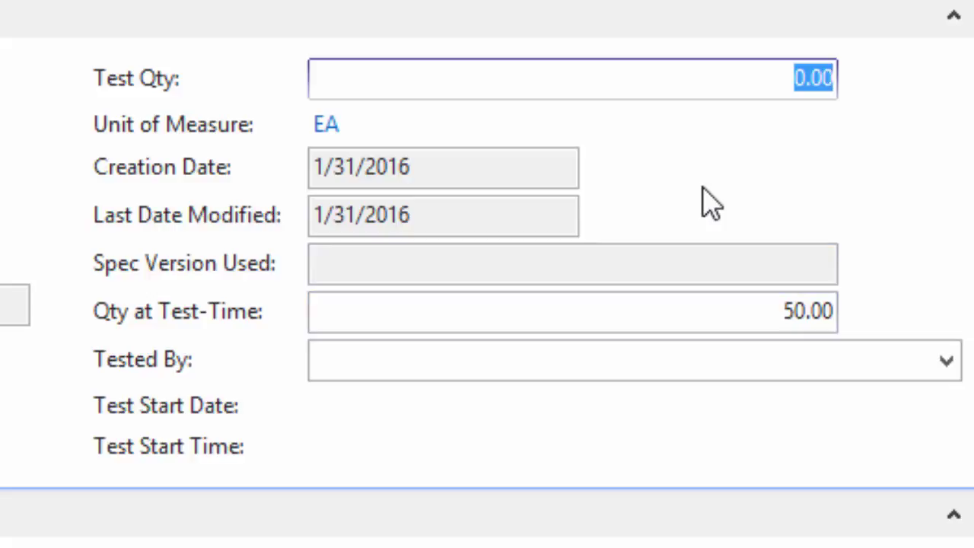
Set the test quantity to 5 and choose the first listed user ID as the tester
text(5)
key(Tab)
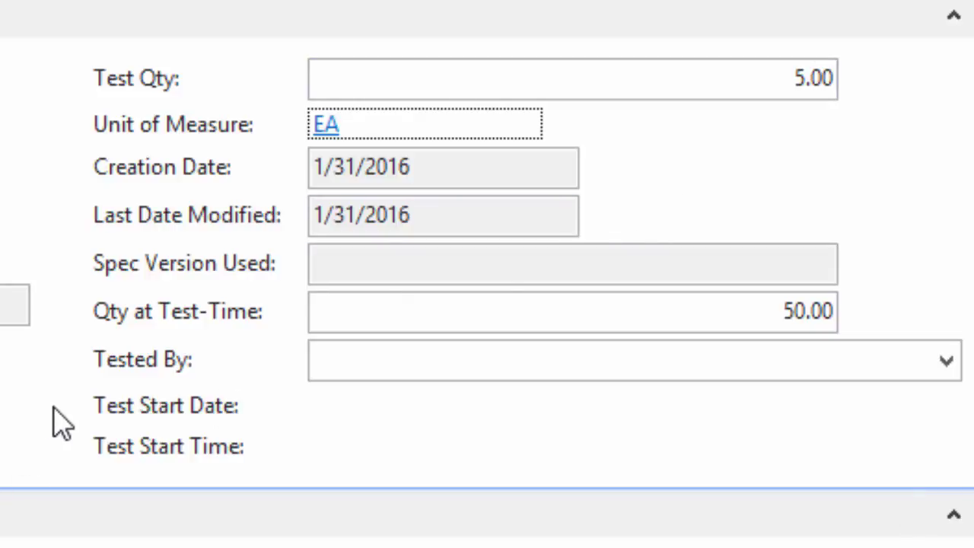
click(947, 362)
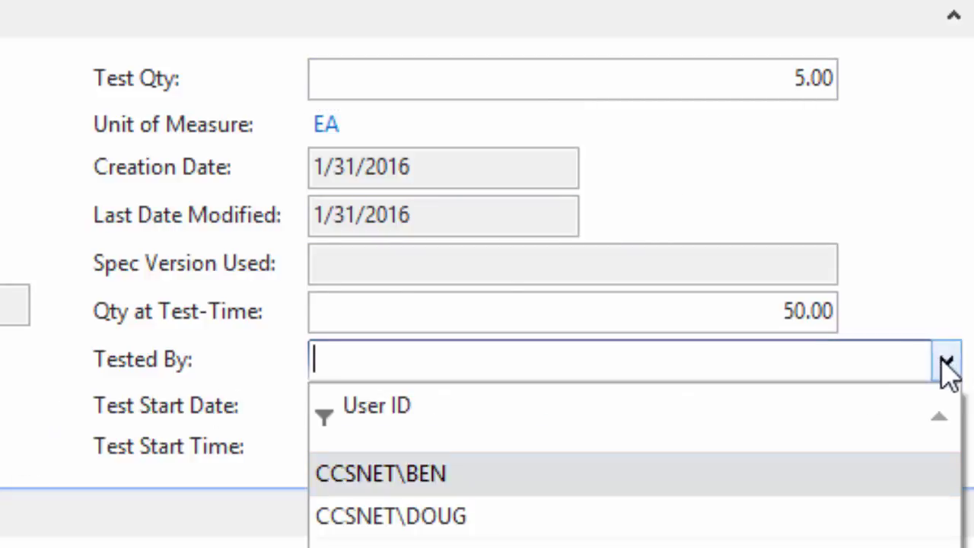
click(402, 472)
key(Tab)
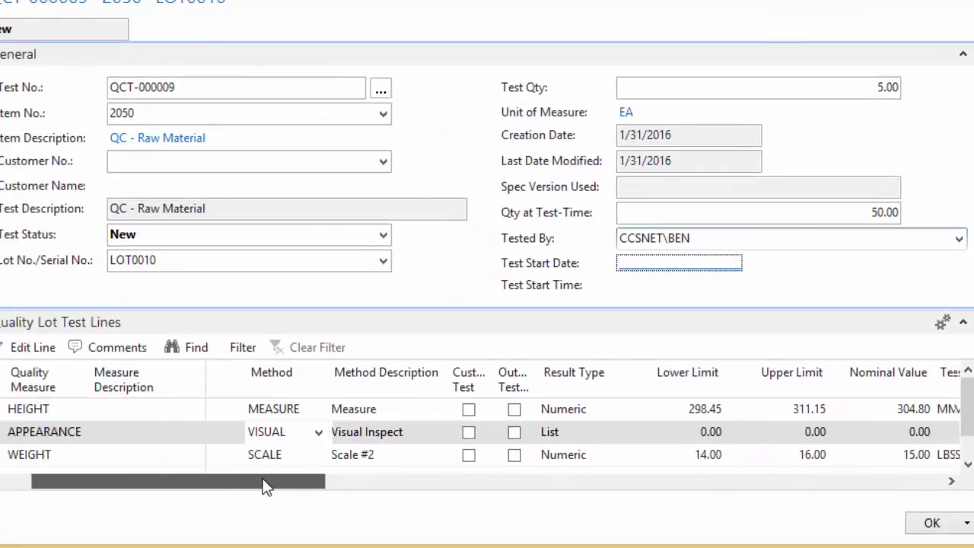
Enter an actual measure of 302 on the HEIGHT test line
drag(266, 483, 358, 487)
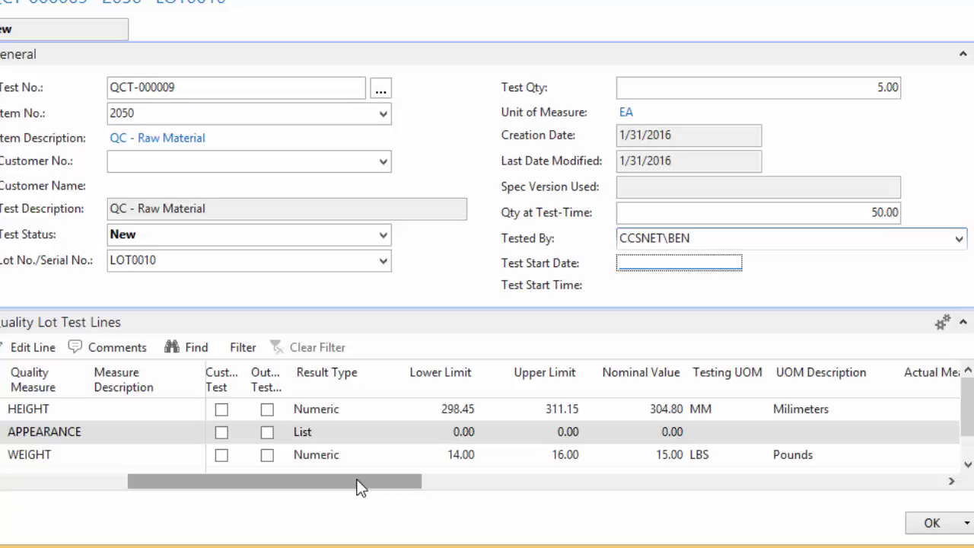
mouse_move(363, 484)
mouse_down()
mouse_move(469, 488)
mouse_move(381, 486)
mouse_up()
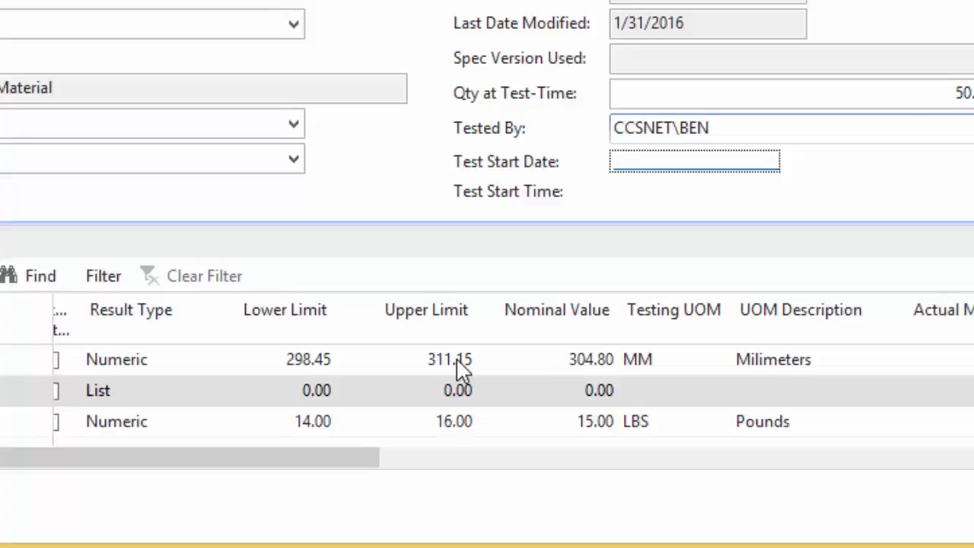
click(904, 364)
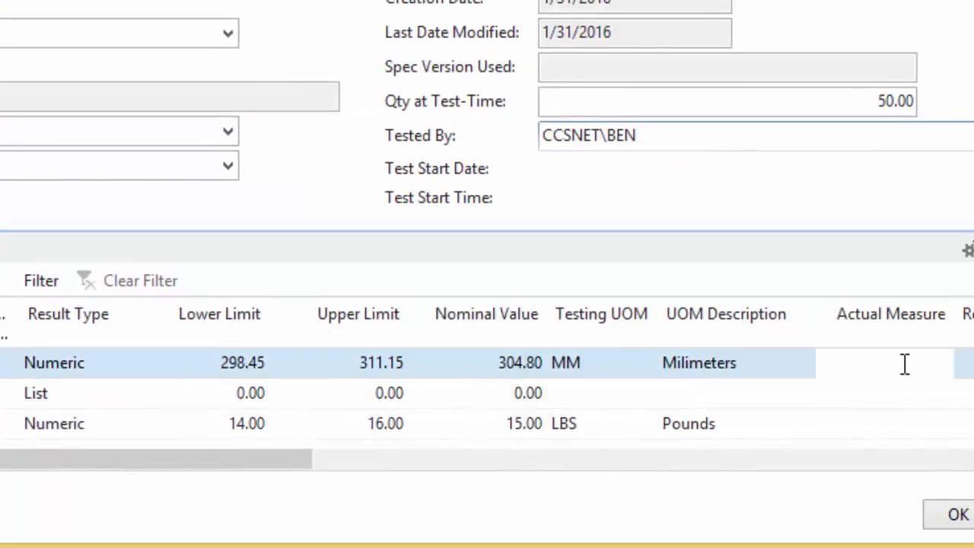
text(302)
key(Tab)
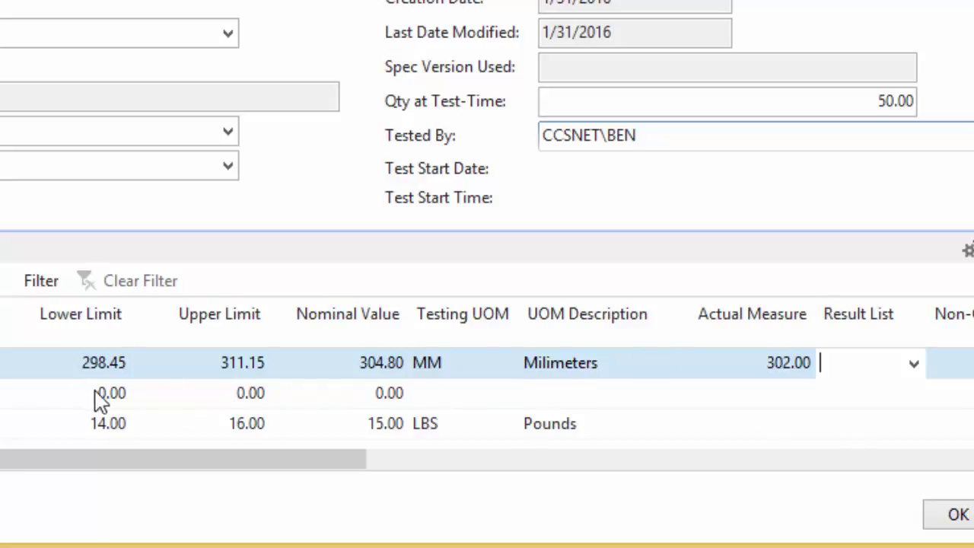
Choose PERFECT from the quality measure results as the result of the APPEARANCE test line
click(878, 396)
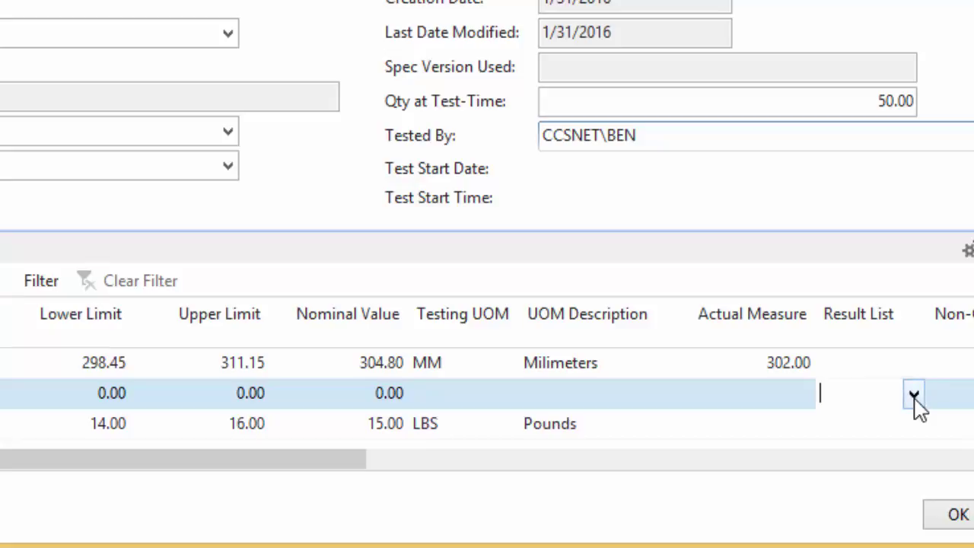
click(914, 396)
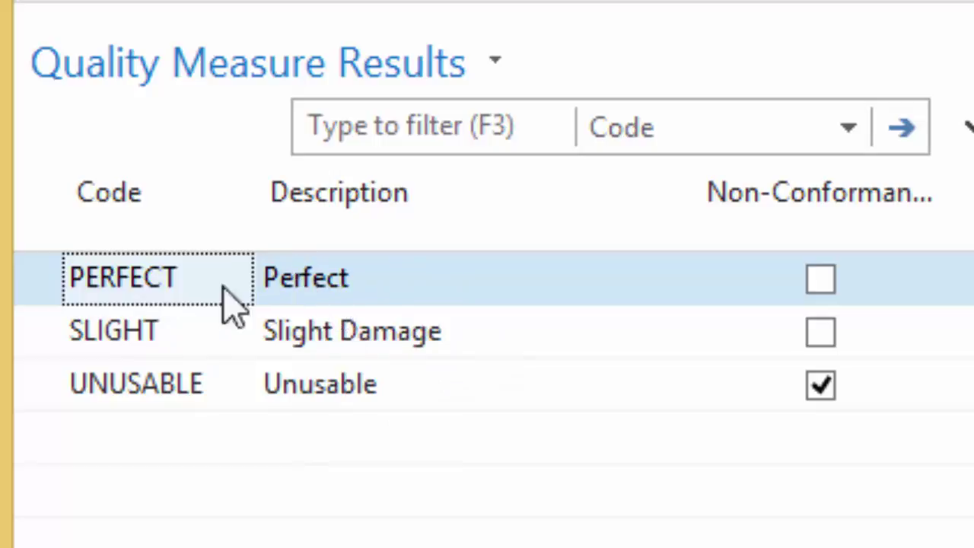
click(306, 282)
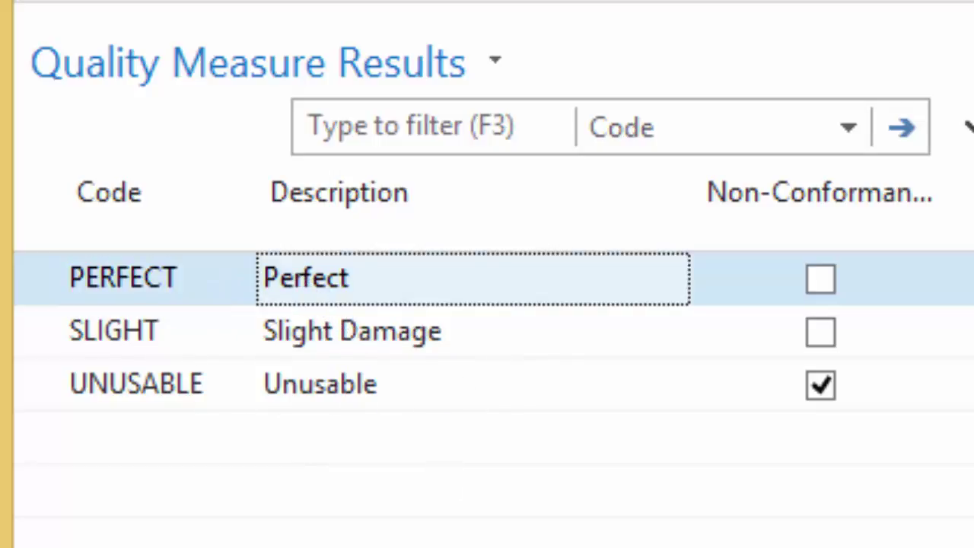
key(Return)
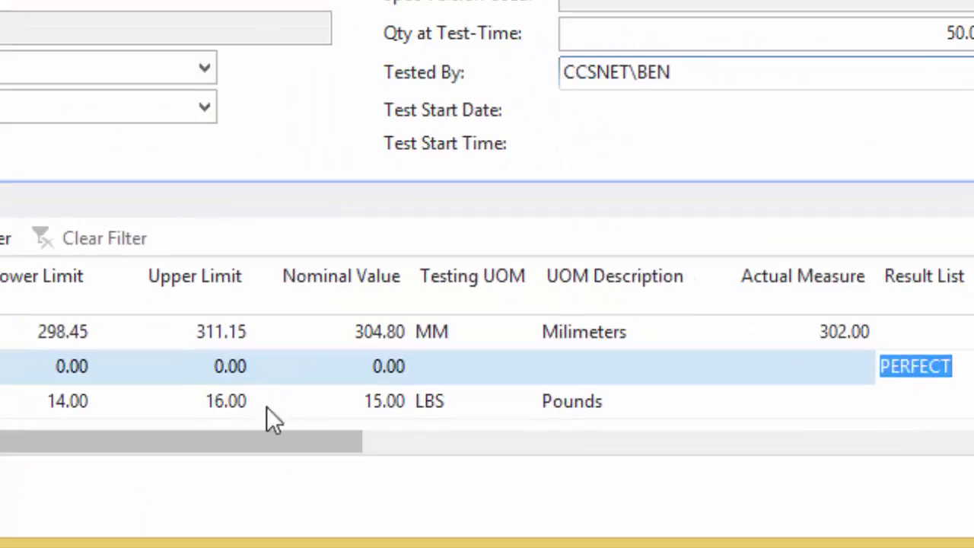
Enter an actual measure of 13 on the WEIGHT test line and accept the non-conformance
click(633, 404)
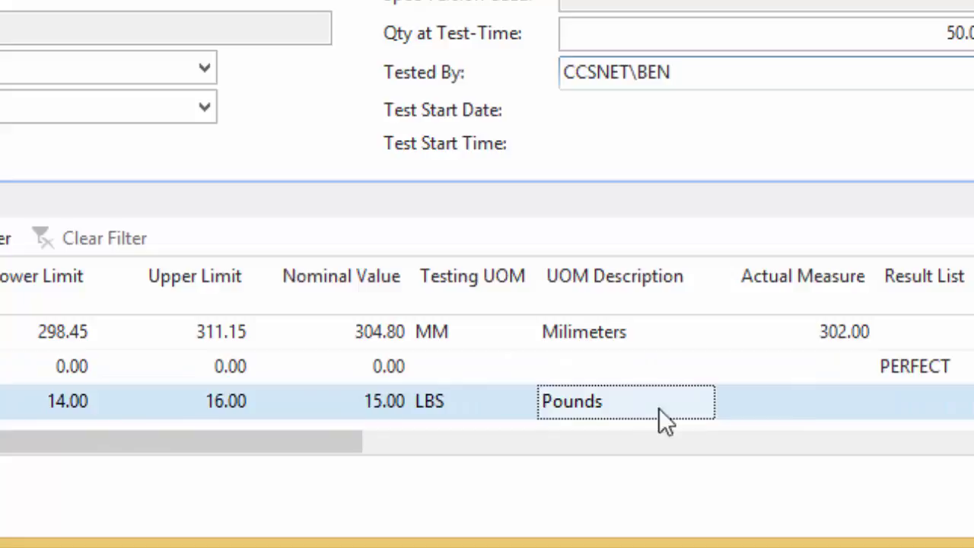
click(829, 407)
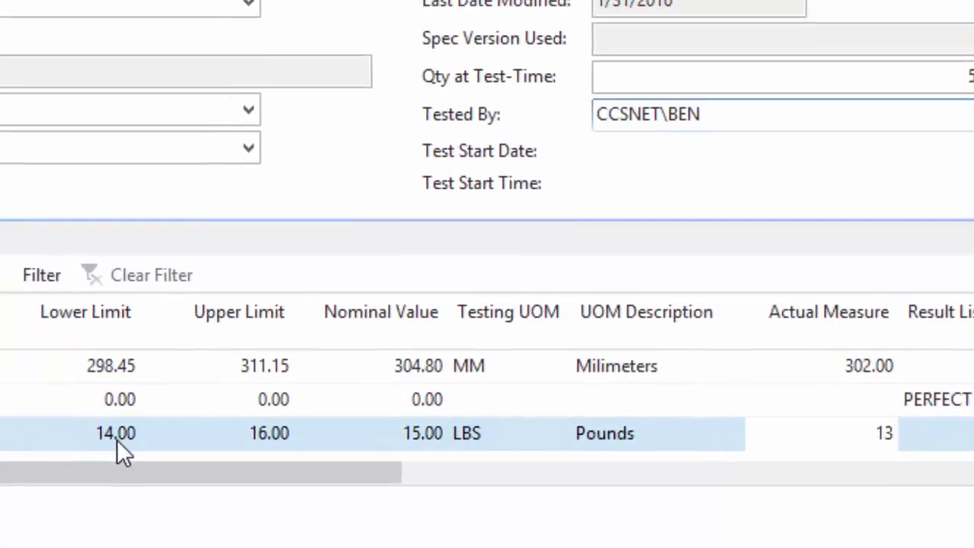
click(65, 406)
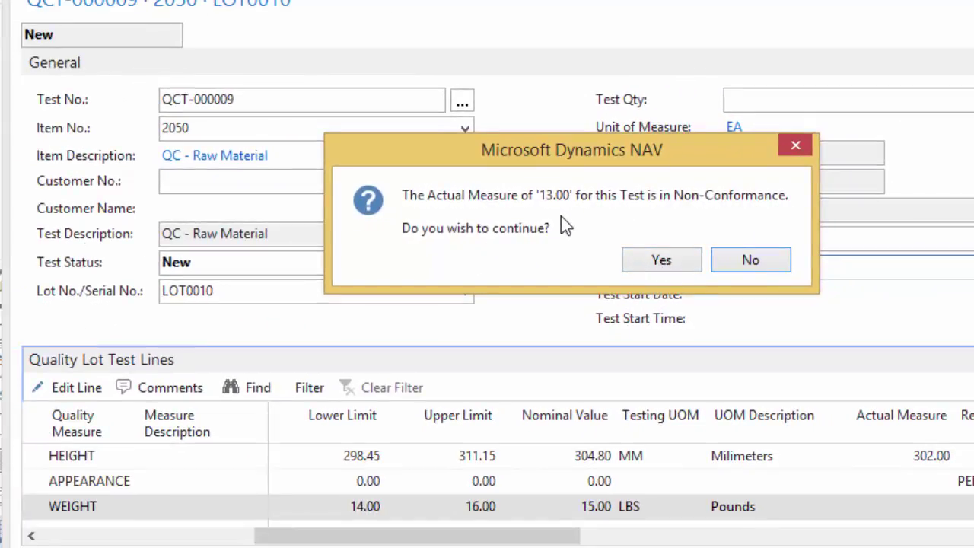
click(659, 262)
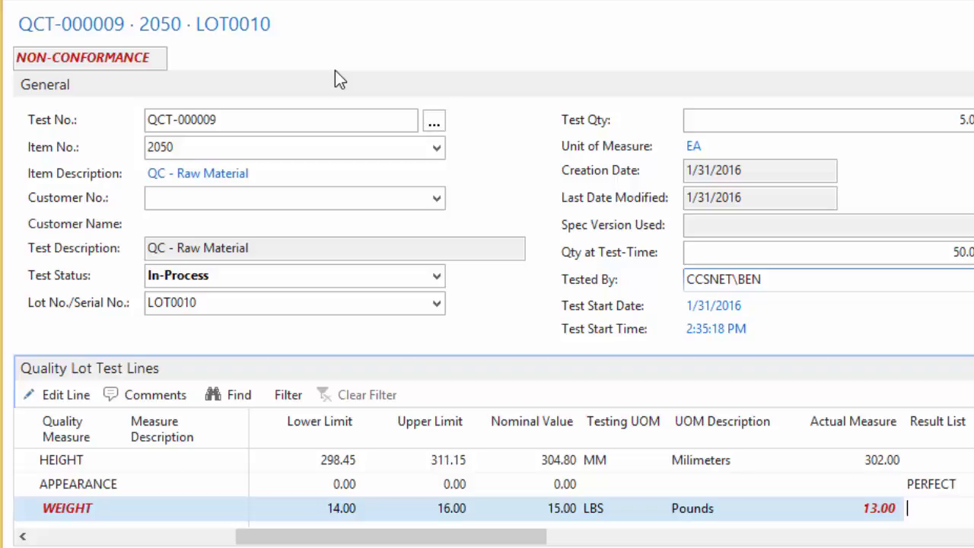
Set the actual measure on the WEIGHT test line to 14.5
click(358, 81)
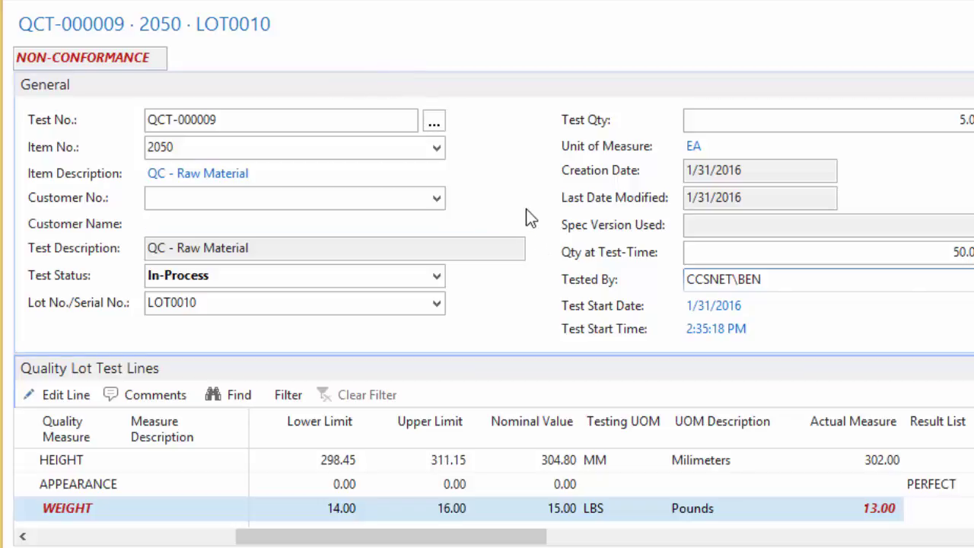
click(870, 512)
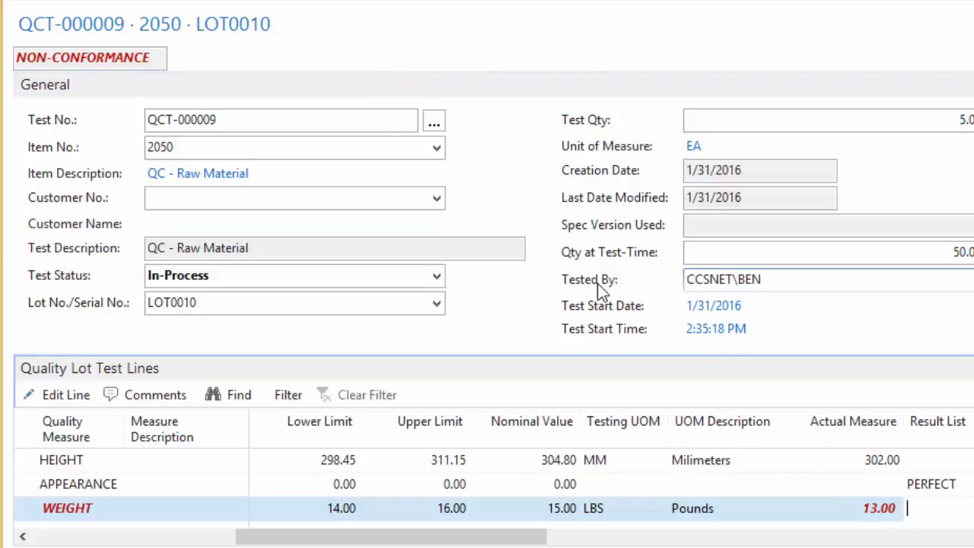
click(567, 169)
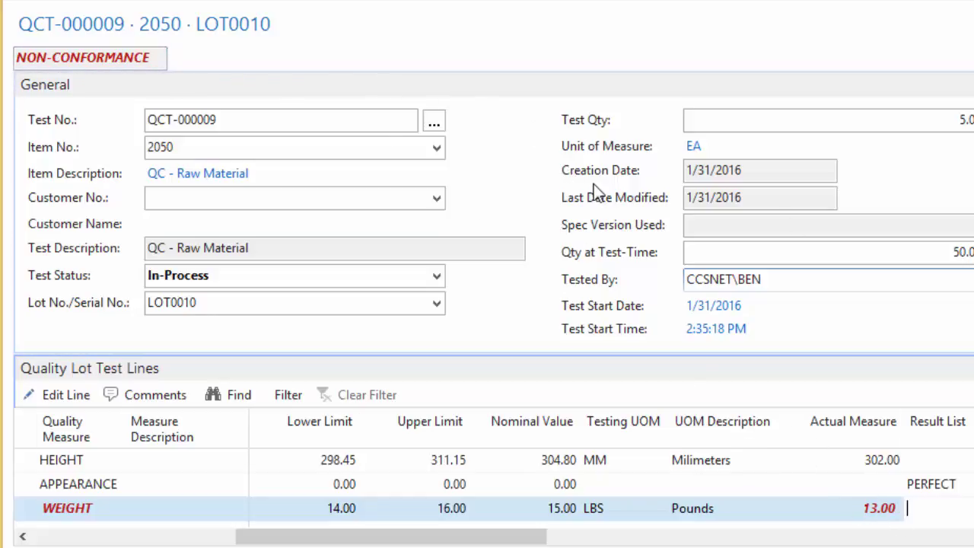
key(F2)
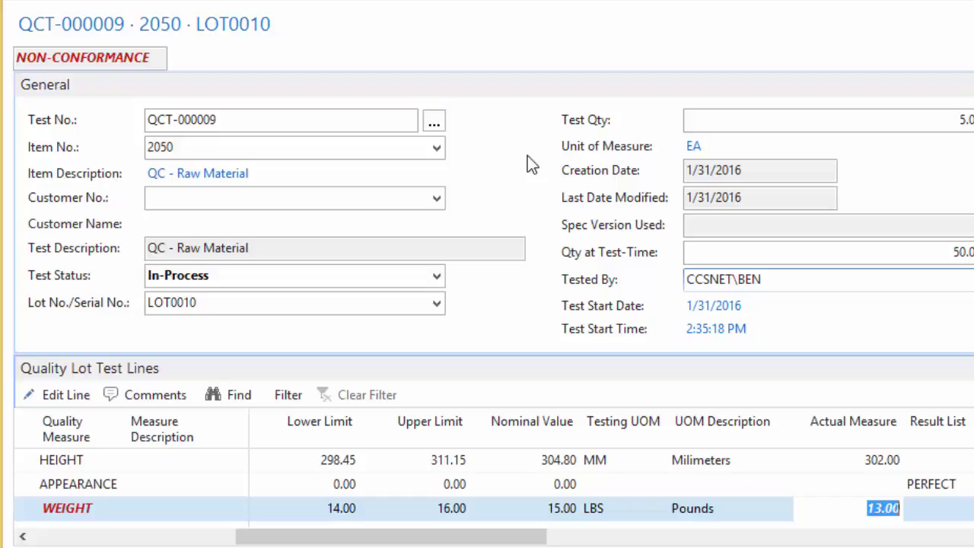
text(14.5)
key(Tab)
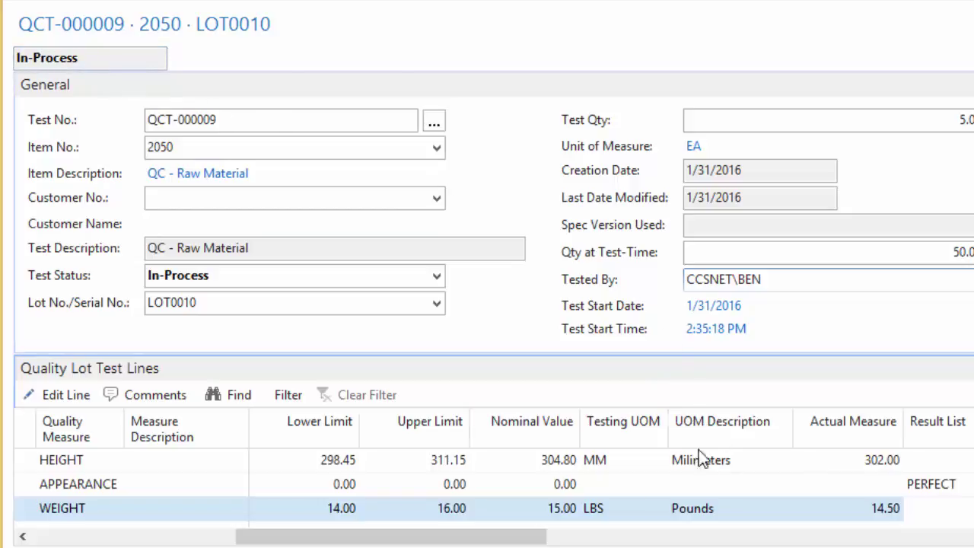
Change the test status of the quality test to Certified Final
drag(495, 542, 667, 540)
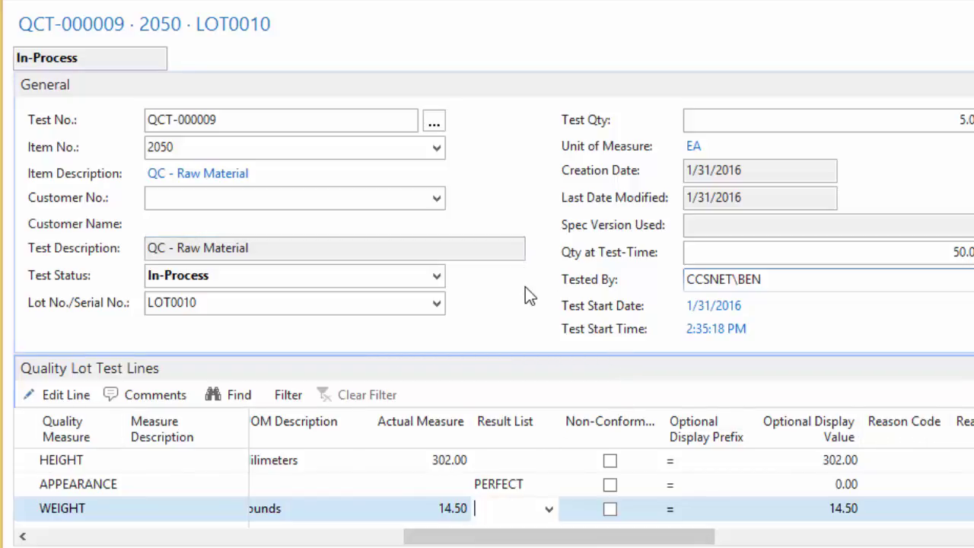
click(437, 276)
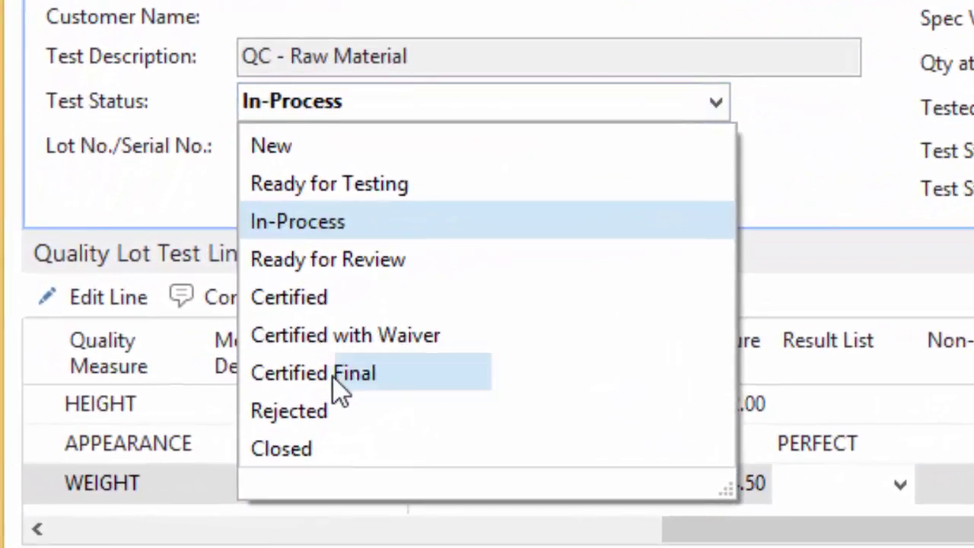
click(213, 440)
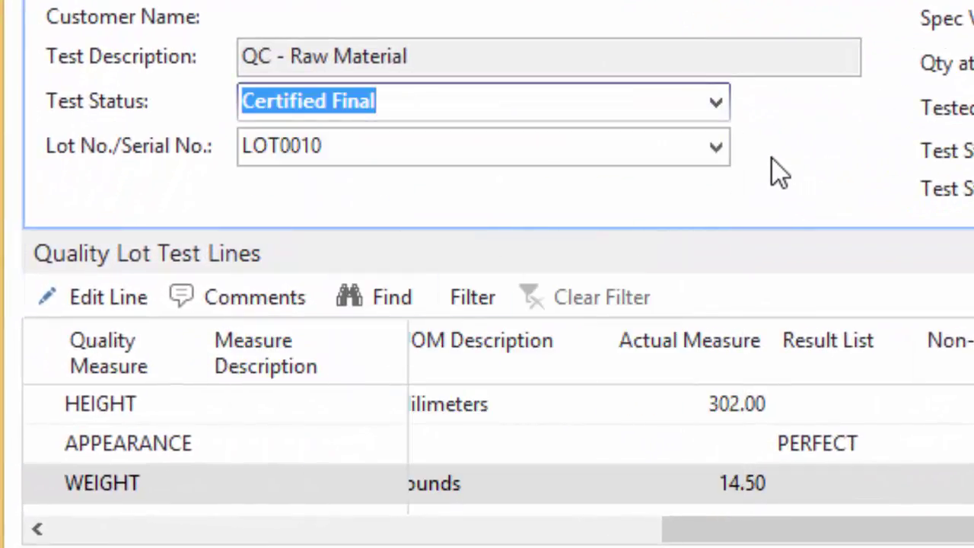
Review the available test status options for the quality test, keeping Certified Final selected
key(Tab)
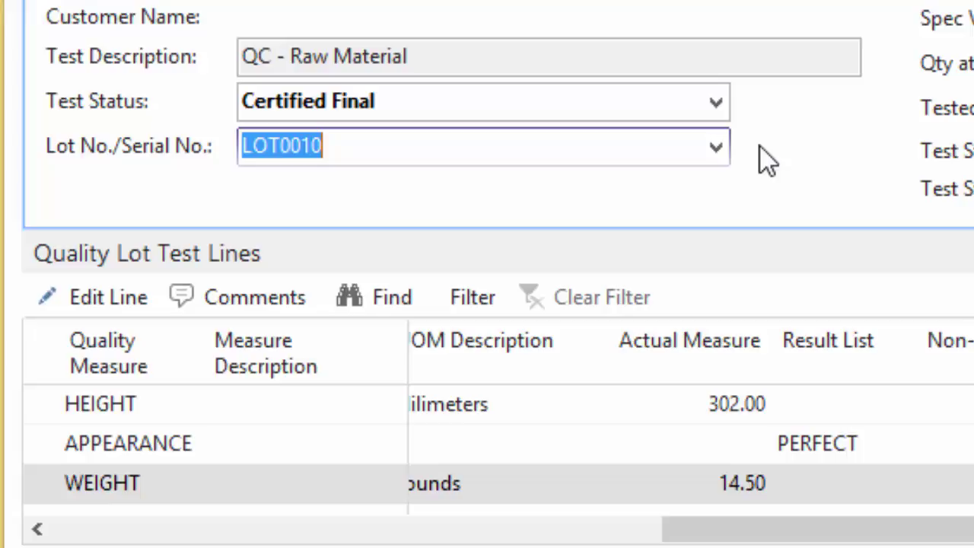
click(716, 102)
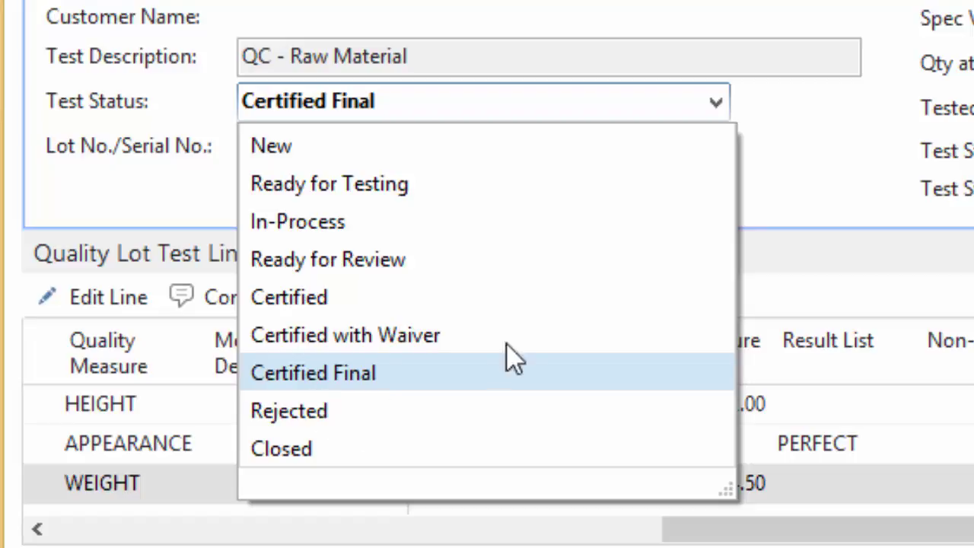
click(817, 200)
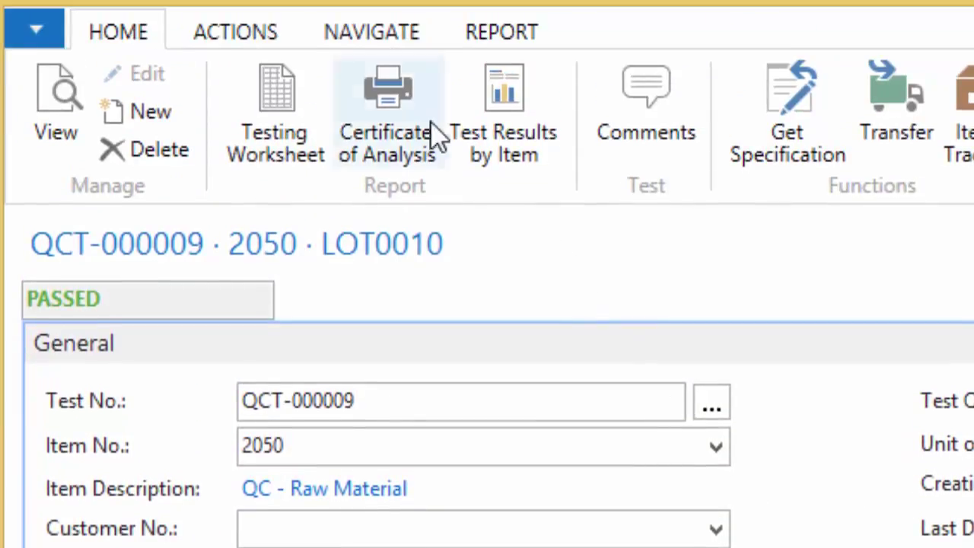
Preview the Certificate of Analysis for test QCT-000009 and adjust the zoom level of the report
click(391, 124)
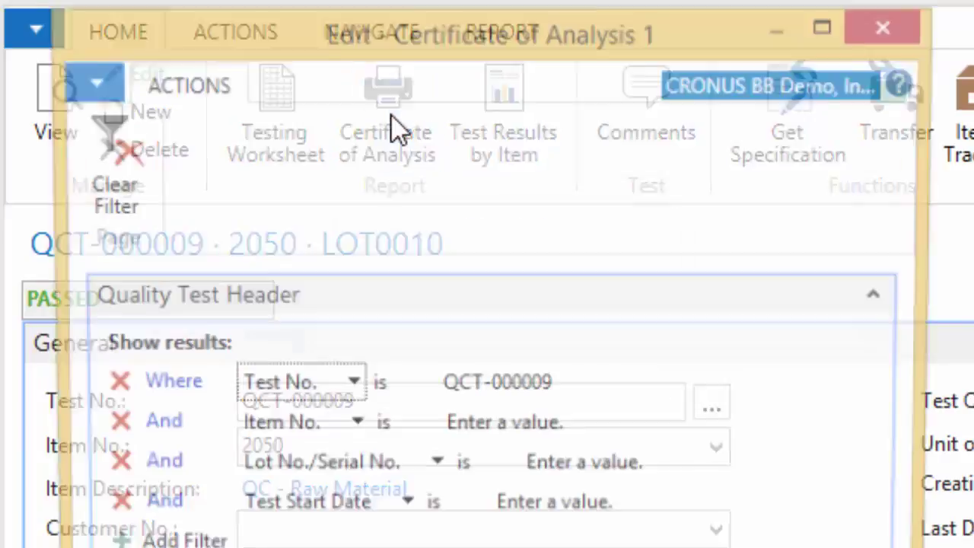
key(Return)
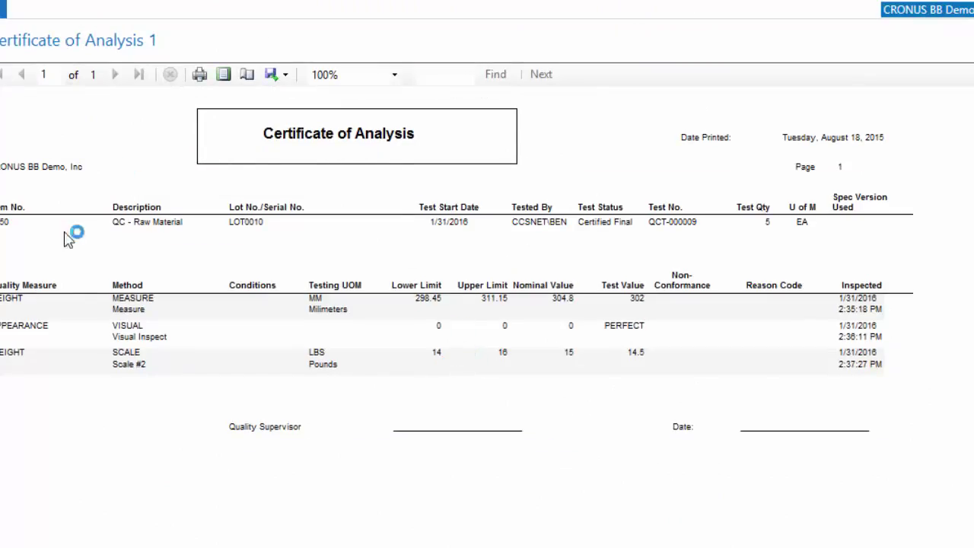
click(395, 75)
click(376, 146)
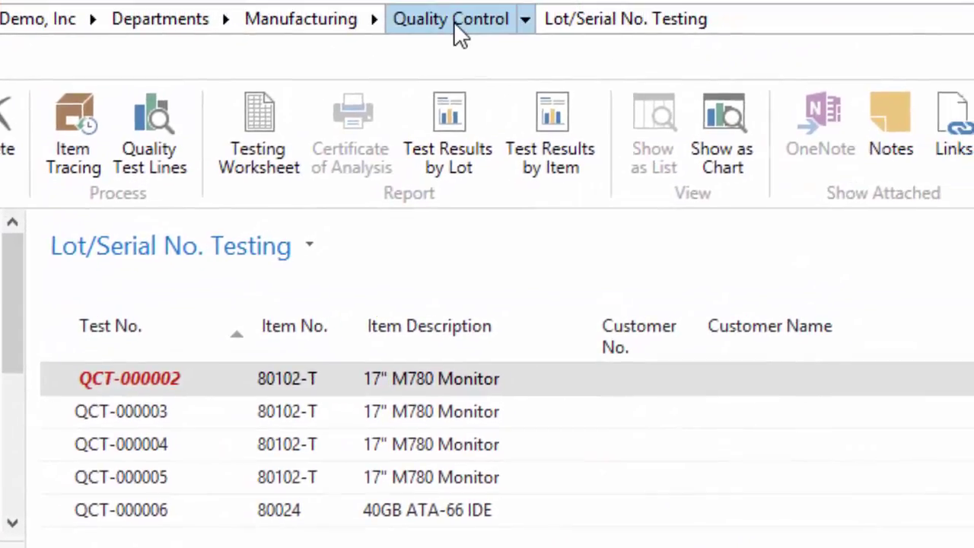
Go to the Quality Control department page and look over its specification lists by customer, by item and overall
click(454, 21)
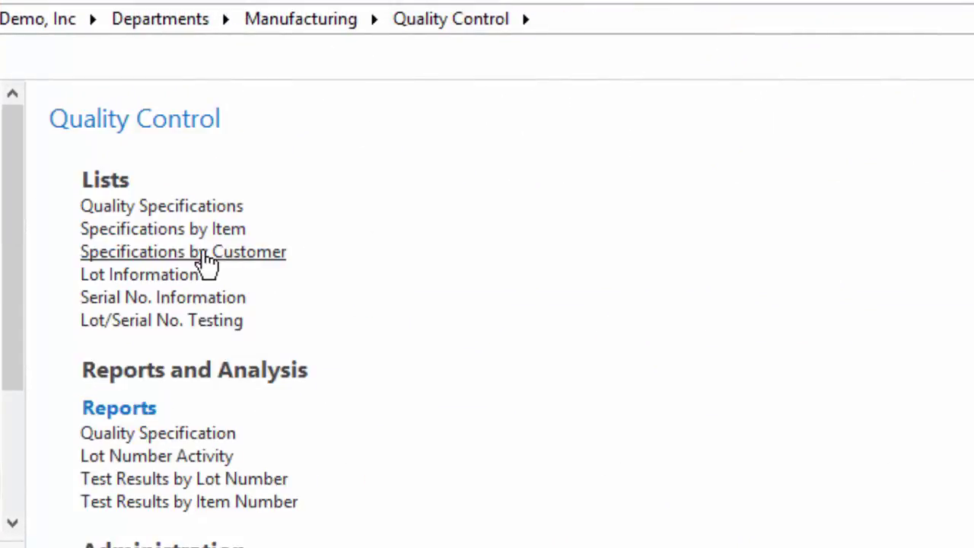
click(181, 259)
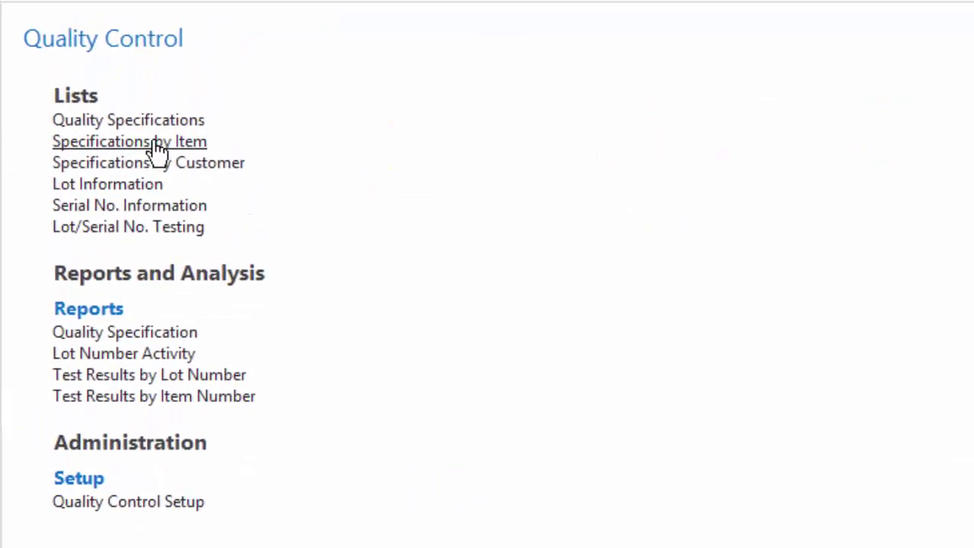
click(154, 142)
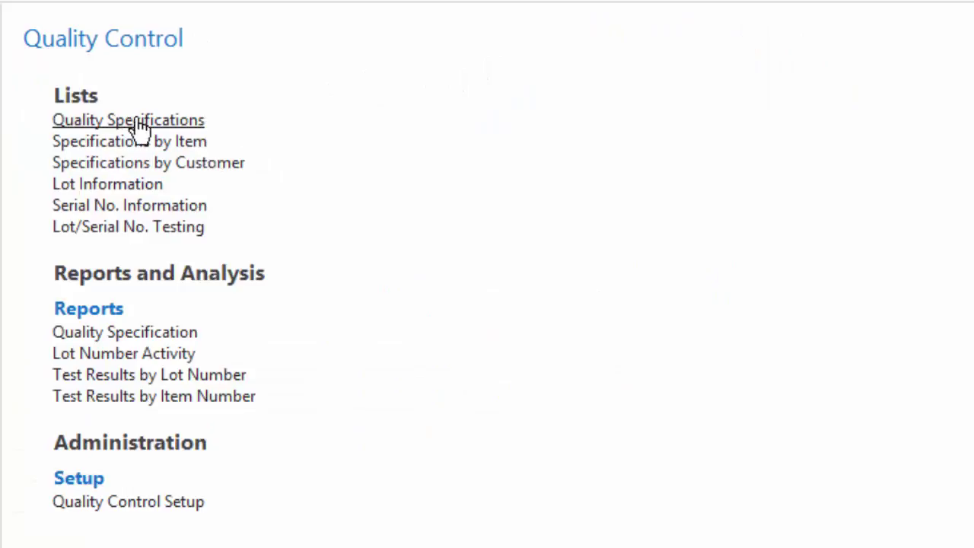
click(133, 122)
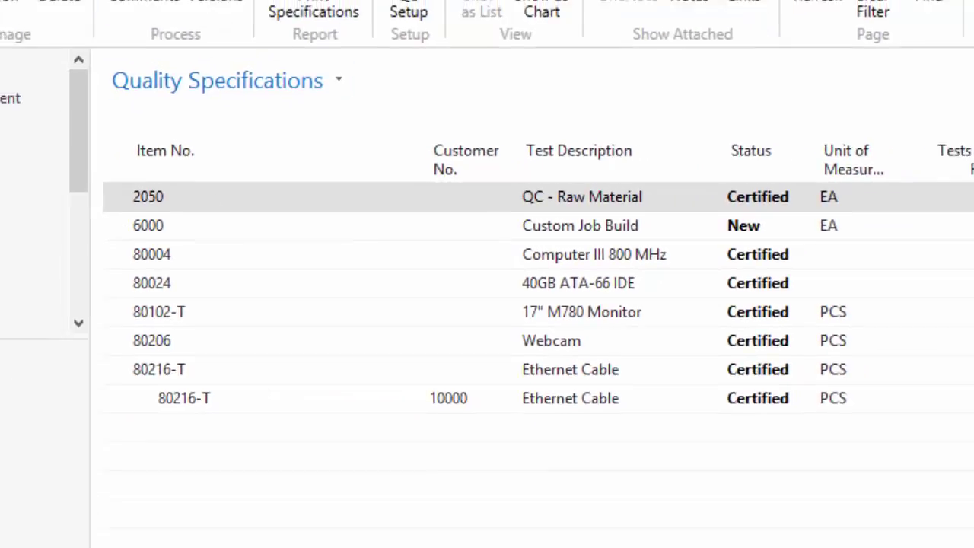
key(Escape)
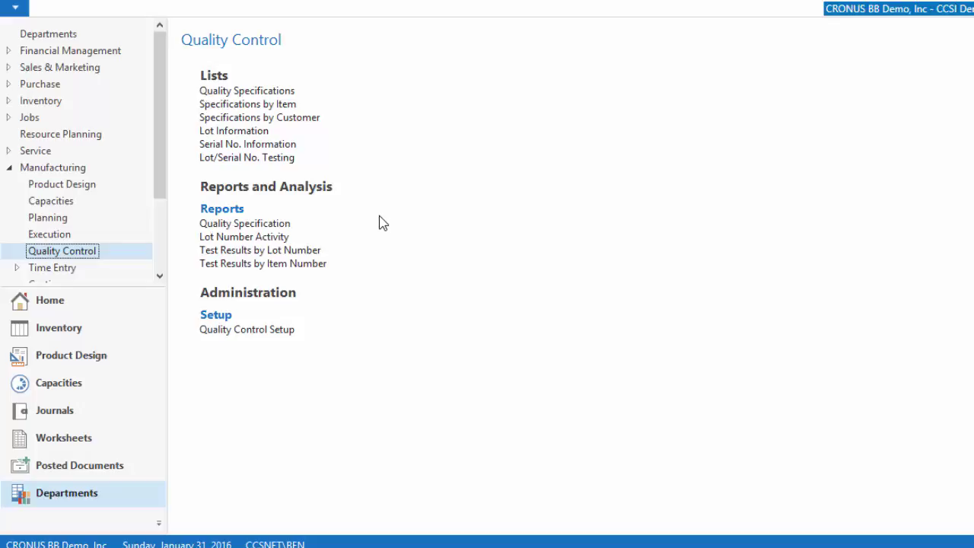
Open the quality specification of item 2050 and browse the quality control measures available for a new specification line
click(247, 91)
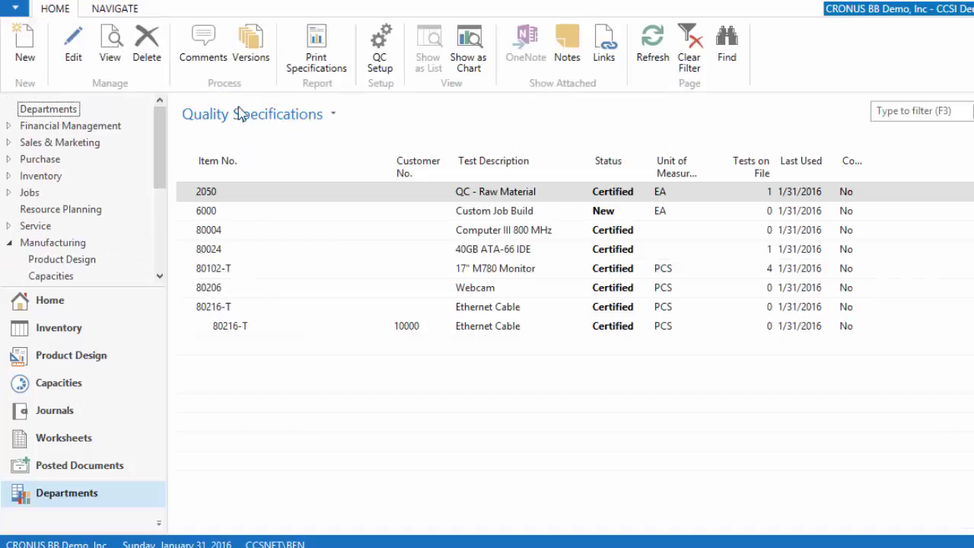
double_click(237, 195)
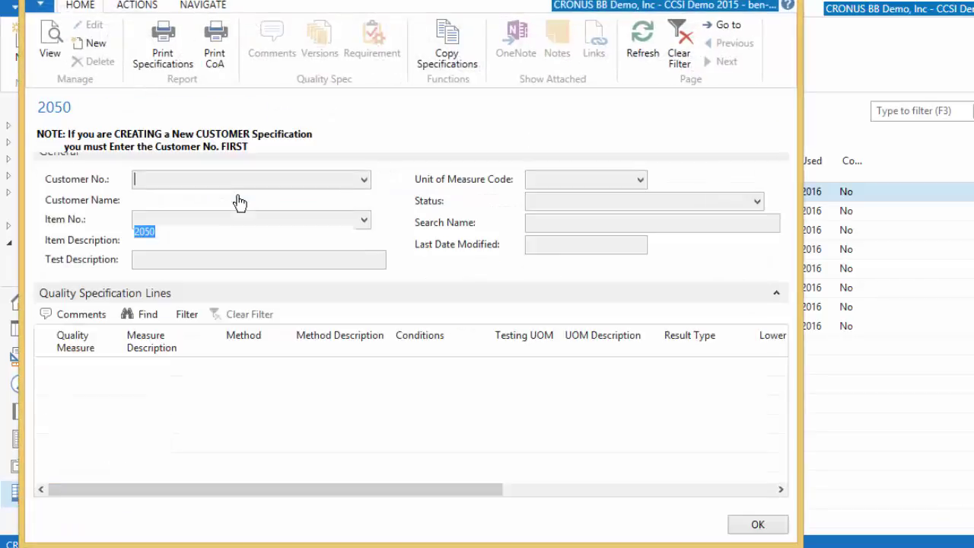
click(89, 435)
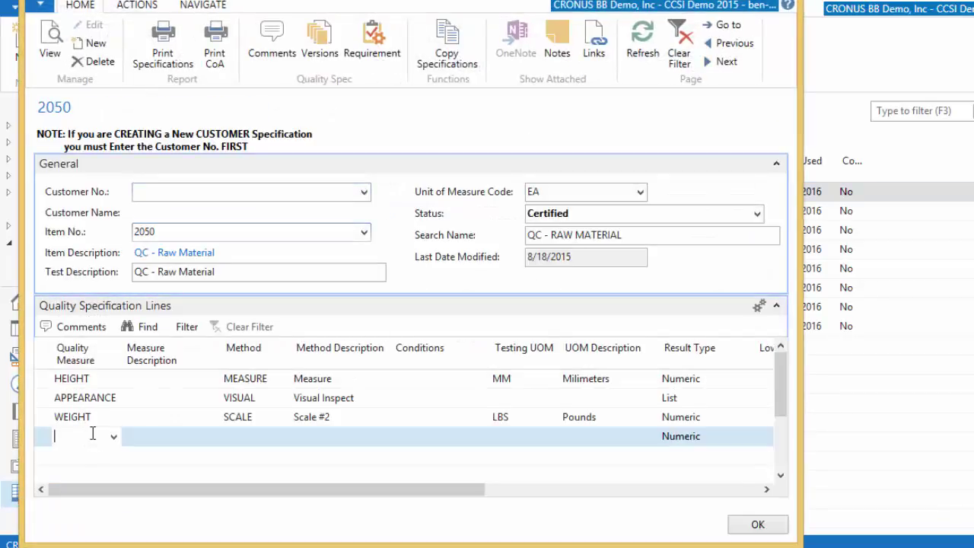
click(113, 437)
click(112, 418)
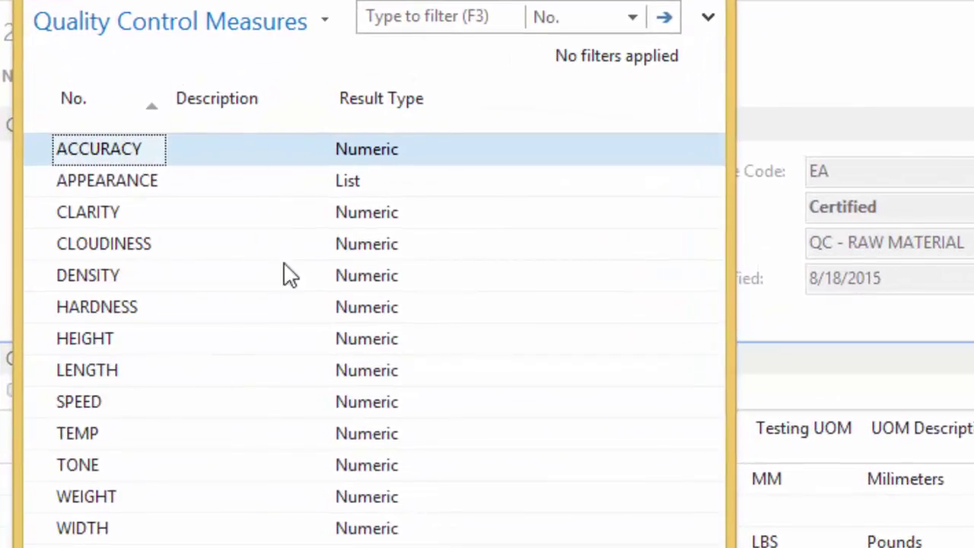
double_click(160, 162)
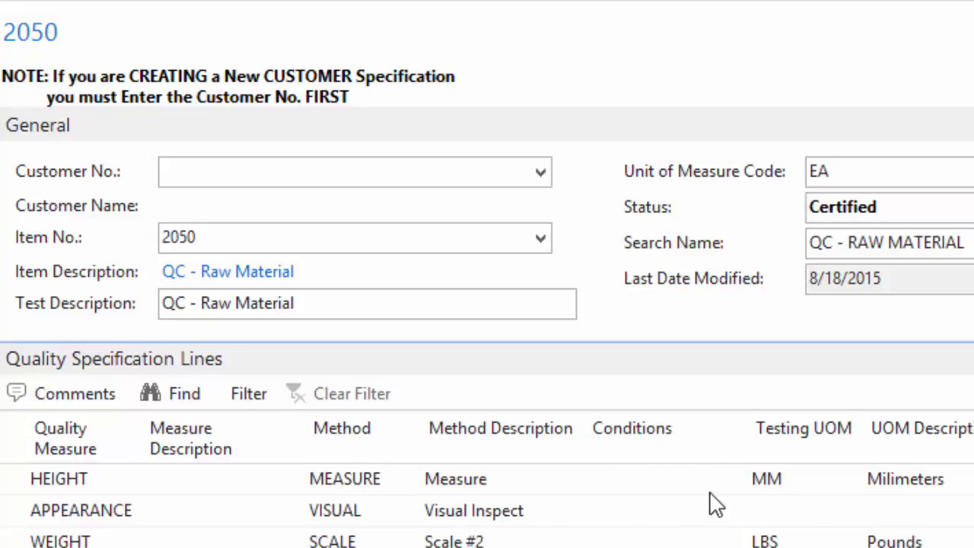
key(Escape)
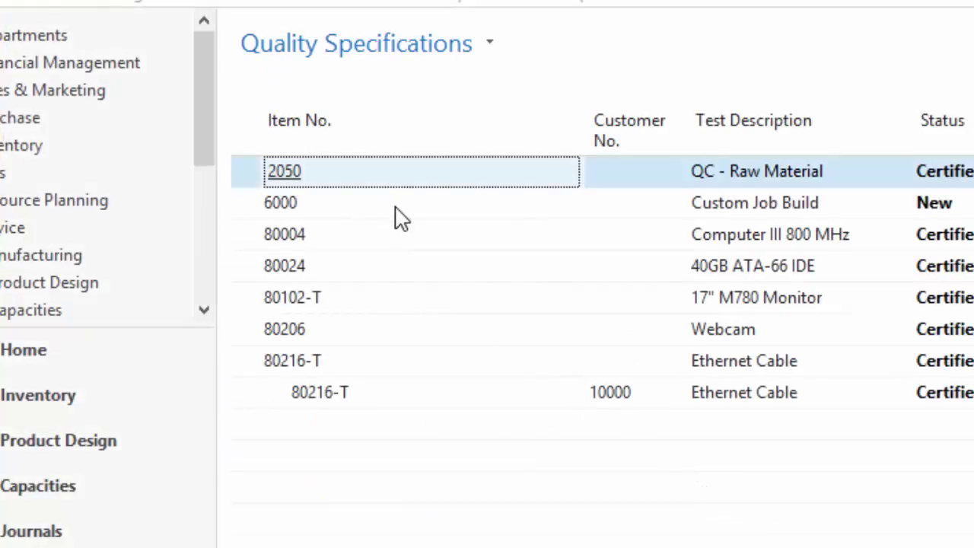